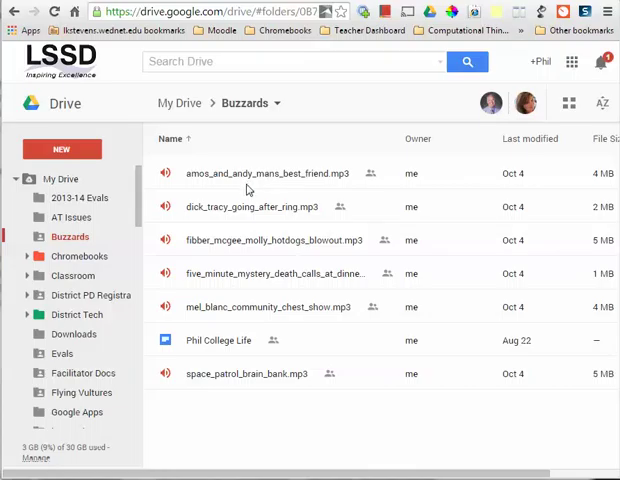
# Step: Select the mp3 chapters from the first through mel_blanc_community_chest_show.mp3, plus space_patrol_brain_bank.mp3
pyautogui.click(249, 188)
pyautogui.keyDown('shift'); pyautogui.click(246, 316); pyautogui.keyUp('shift')
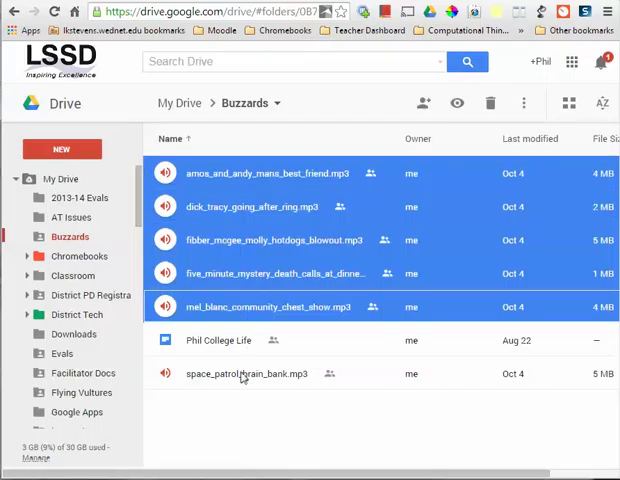
pyautogui.keyDown('ctrl'); pyautogui.click(241, 378); pyautogui.keyUp('ctrl')
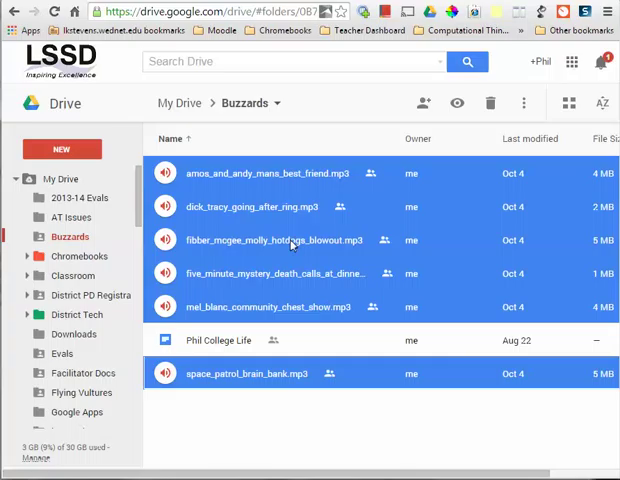
# Step: Preview the six selected mp3s, starting playback of amos_and_andy_mans_best_friend.mp3
pyautogui.rightClick(289, 242)
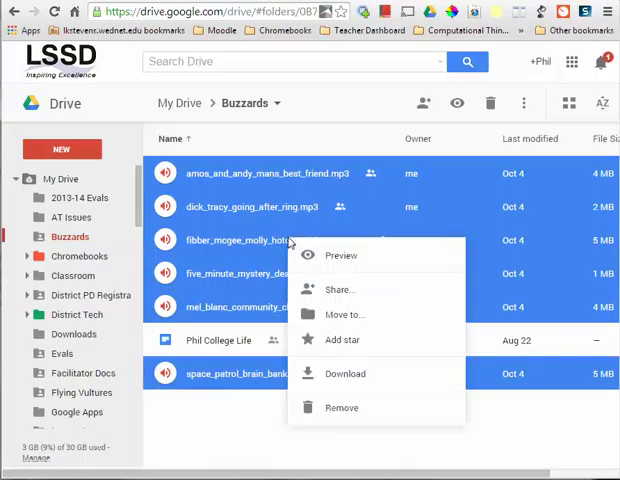
pyautogui.click(316, 255)
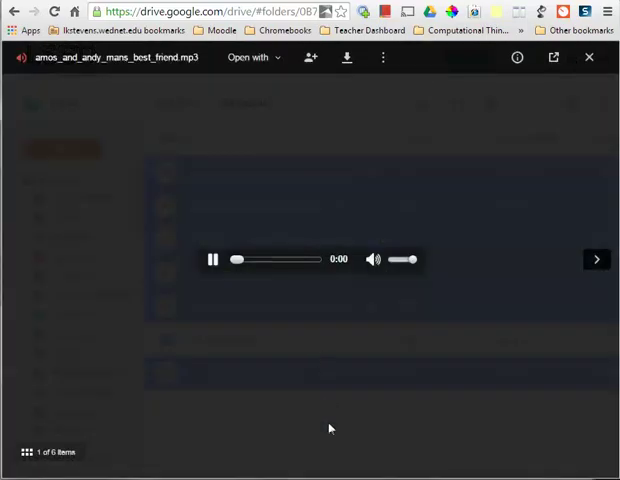
# Step: Pause amos_and_andy_mans_best_friend.mp3 at 0:07
pyautogui.click(212, 261)
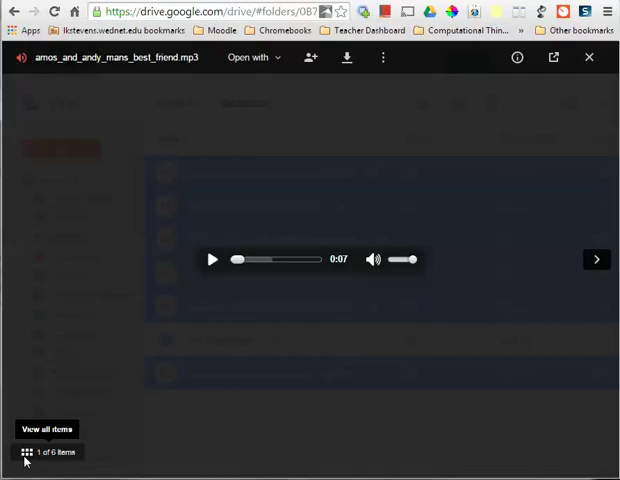
# Step: Play five_minute_mystery_death_calls_at_dinner.mp3 from the thumbnails to 0:03, pause it, and close the preview
pyautogui.click(25, 457)
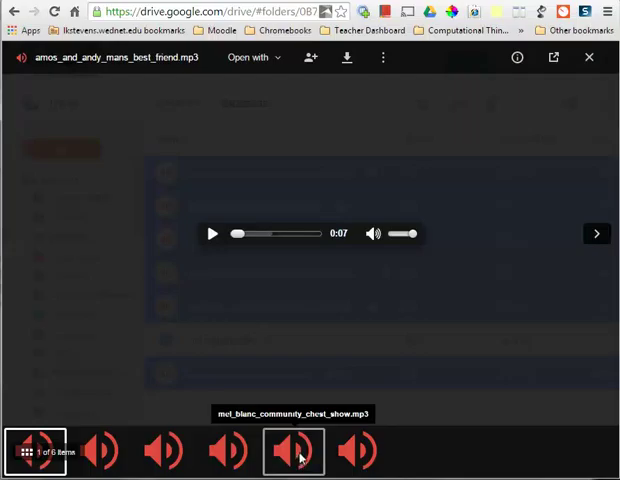
pyautogui.click(226, 461)
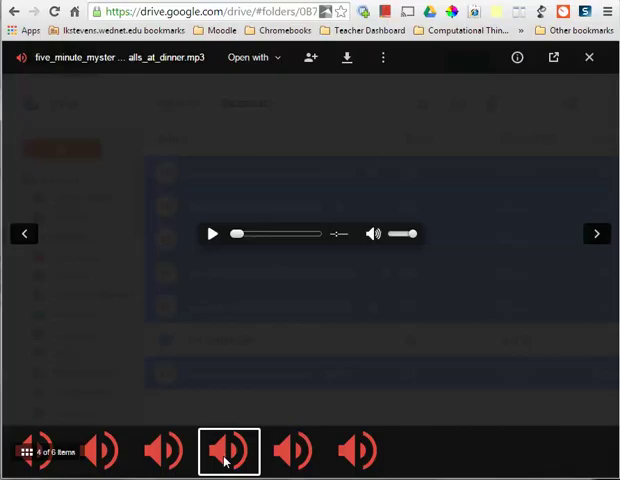
pyautogui.click(212, 233)
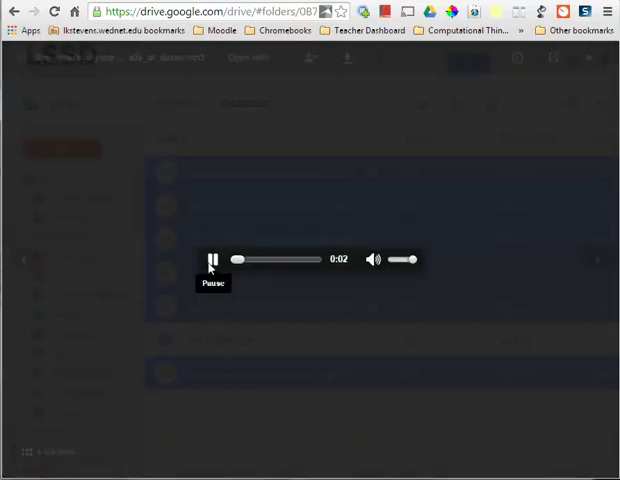
pyautogui.click(211, 261)
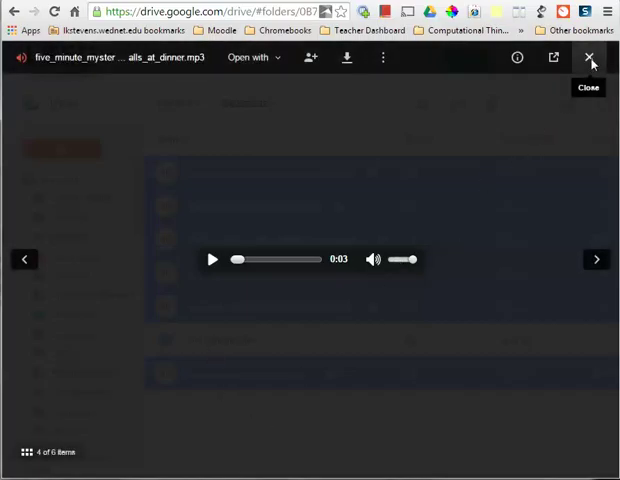
pyautogui.click(590, 60)
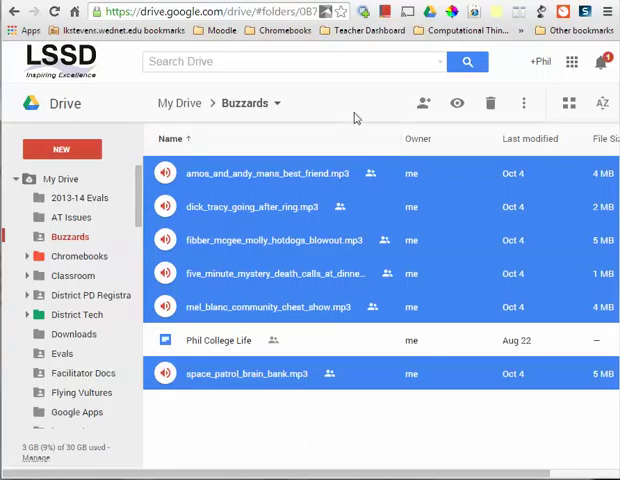